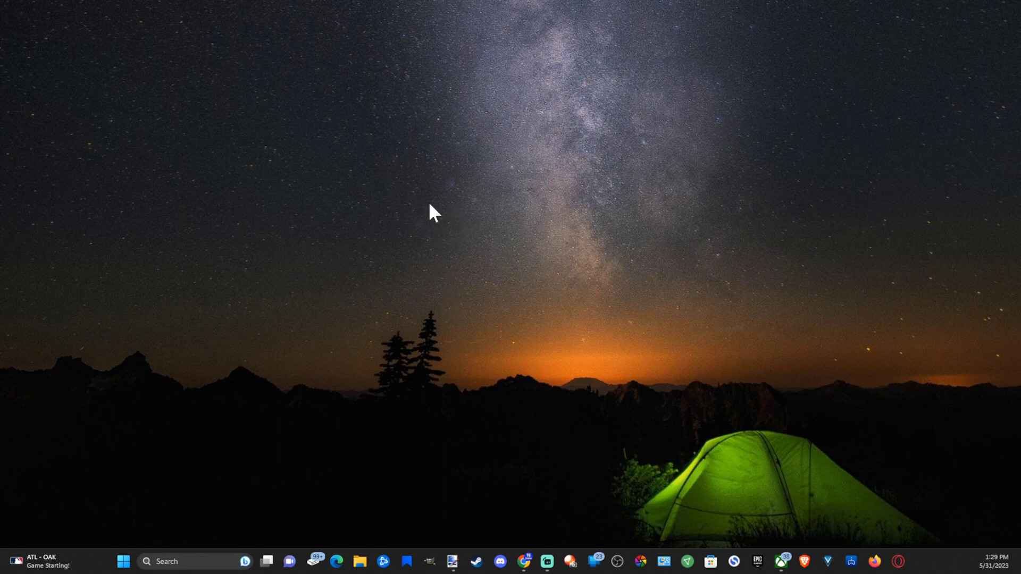
Launch Settings from Start and go to Network & internet.
{"action": "left_click", "coordinate": [123, 560]}
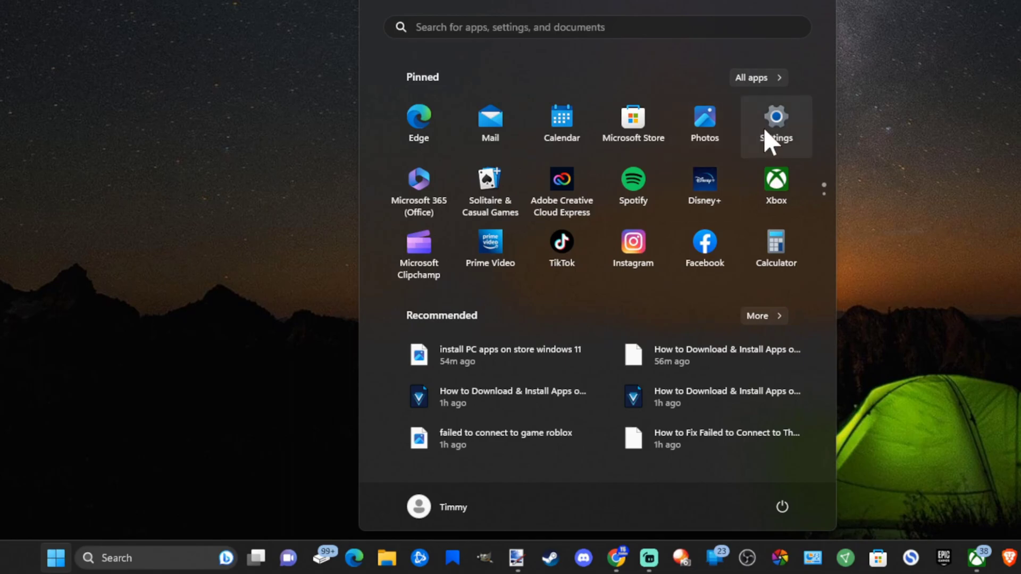
{"action": "left_click", "coordinate": [763, 136]}
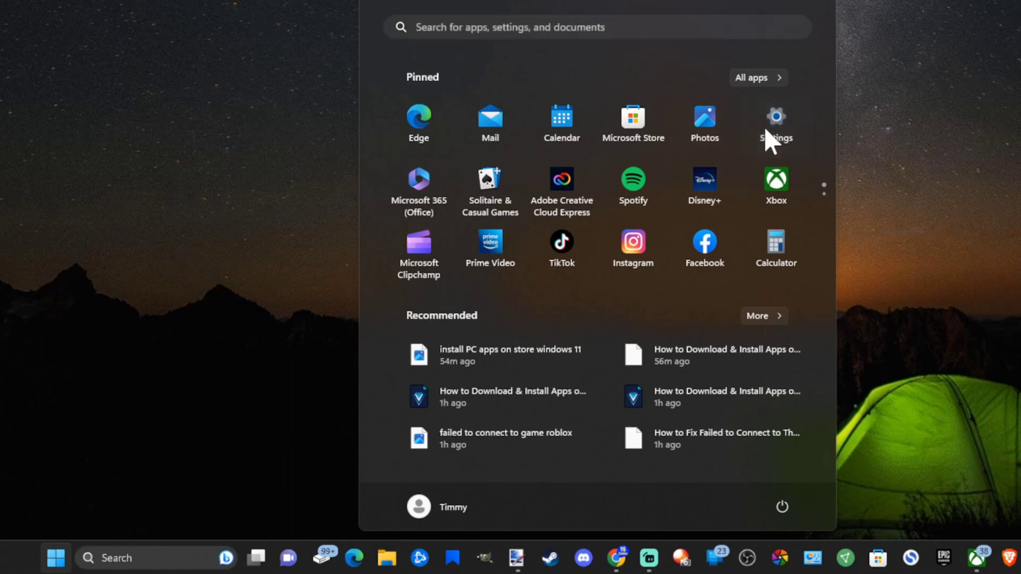
{"action": "left_click", "coordinate": [9, 201]}
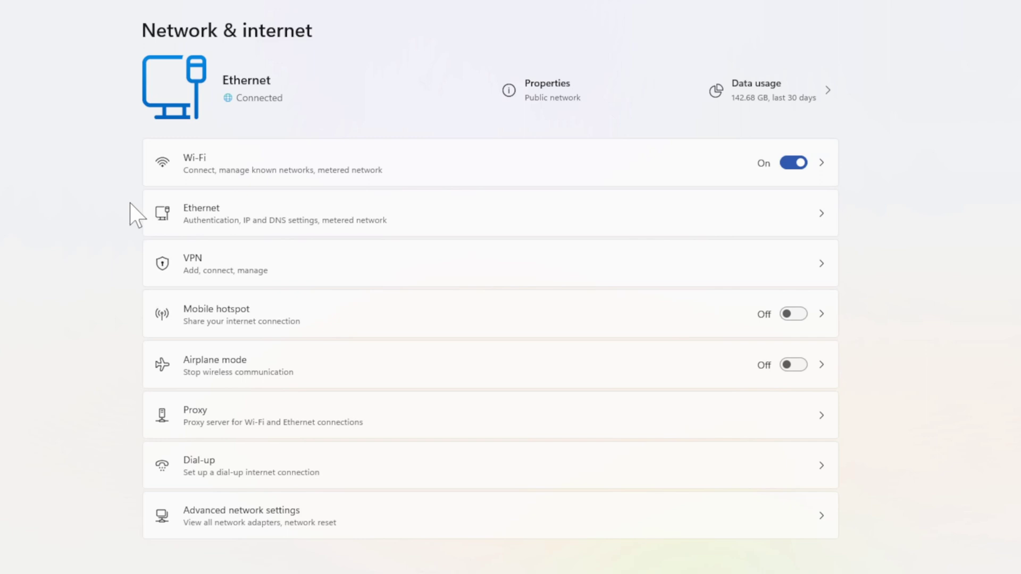
Bring up the Ethernet connection's Edit DNS settings dialog with assignment kept on Manual.
{"action": "left_click", "coordinate": [227, 215]}
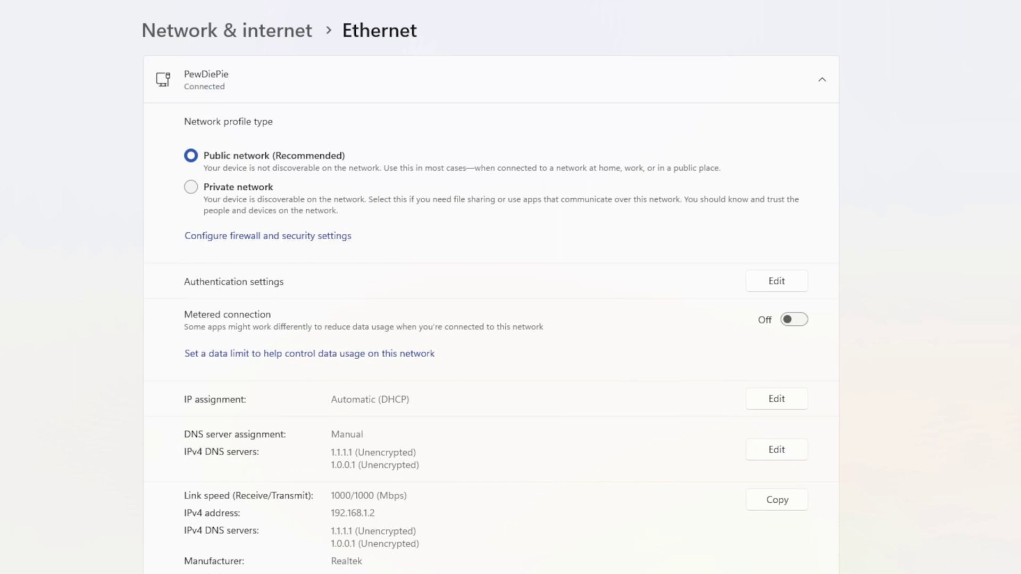
{"action": "left_click", "coordinate": [770, 448]}
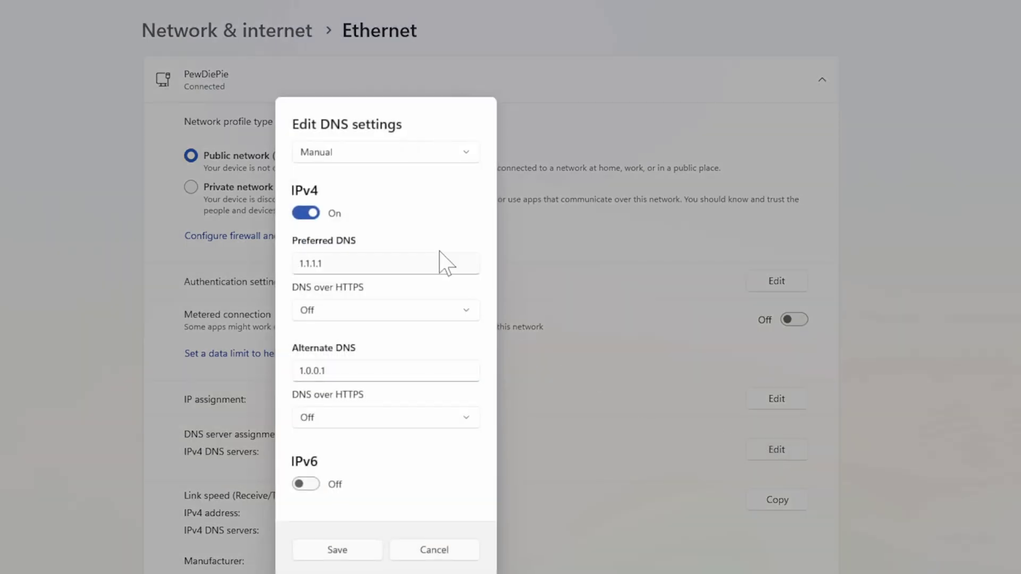
{"action": "left_click", "coordinate": [346, 152]}
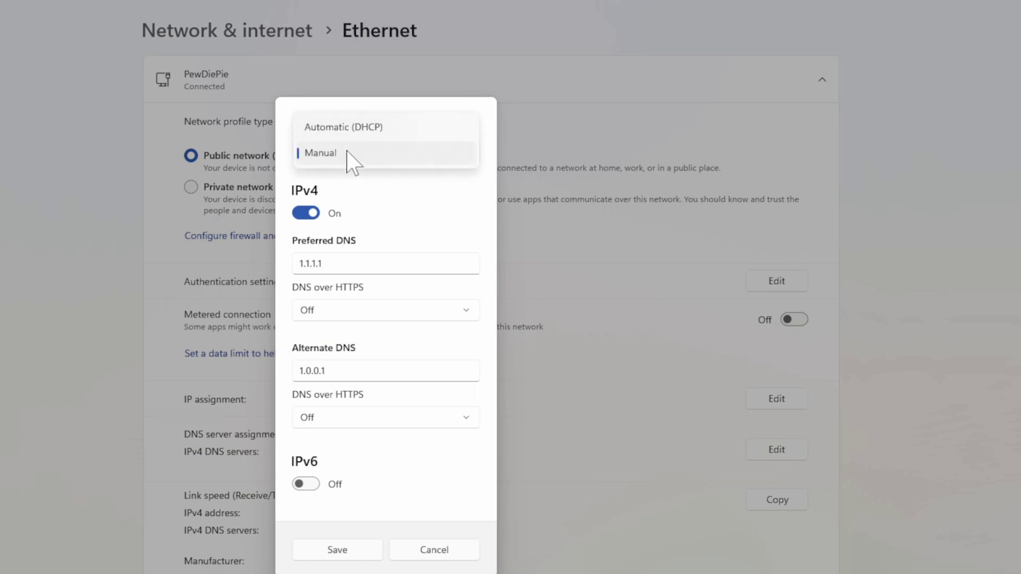
{"action": "left_click", "coordinate": [346, 153]}
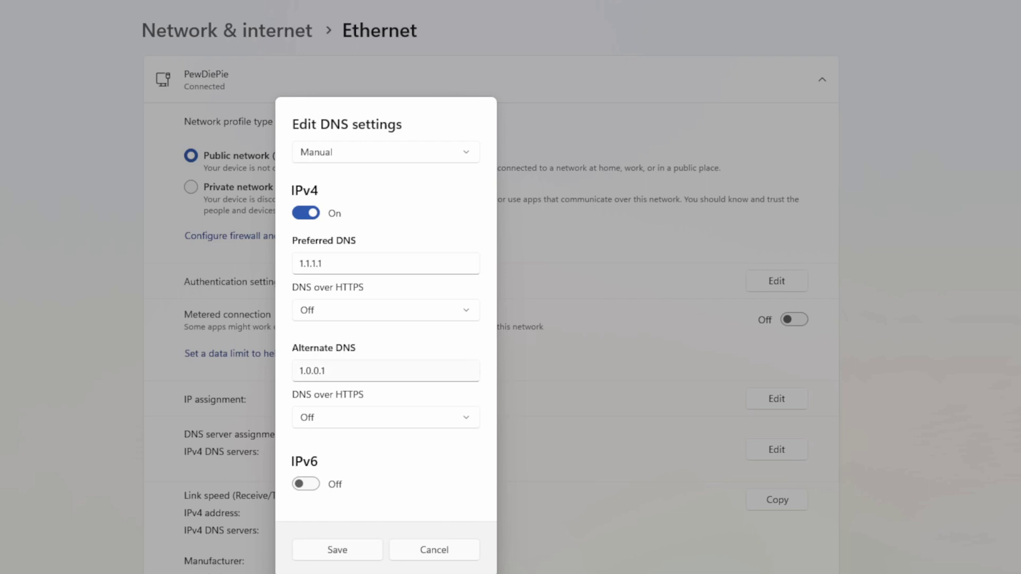
Replace the Ethernet IPv4 DNS servers with 8.8.8.8 and 8.8.4.4 and save.
{"action": "key", "text": "Tab"}
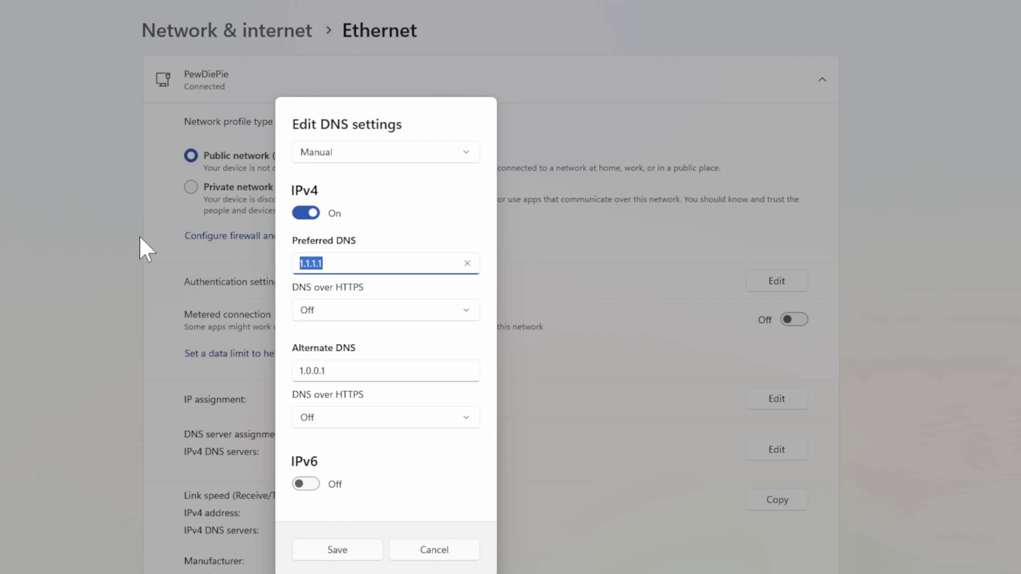
{"action": "type", "text": "8.8.8.8"}
{"action": "key", "text": "Tab"}
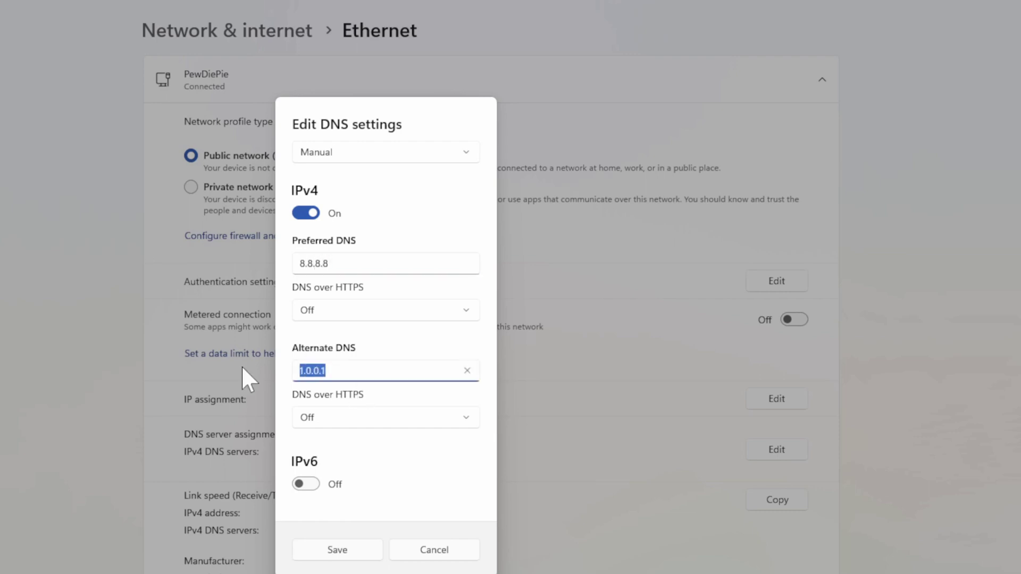
{"action": "type", "text": "8.8.4."}
{"action": "type", "text": "4"}
{"action": "left_click", "coordinate": [354, 551]}
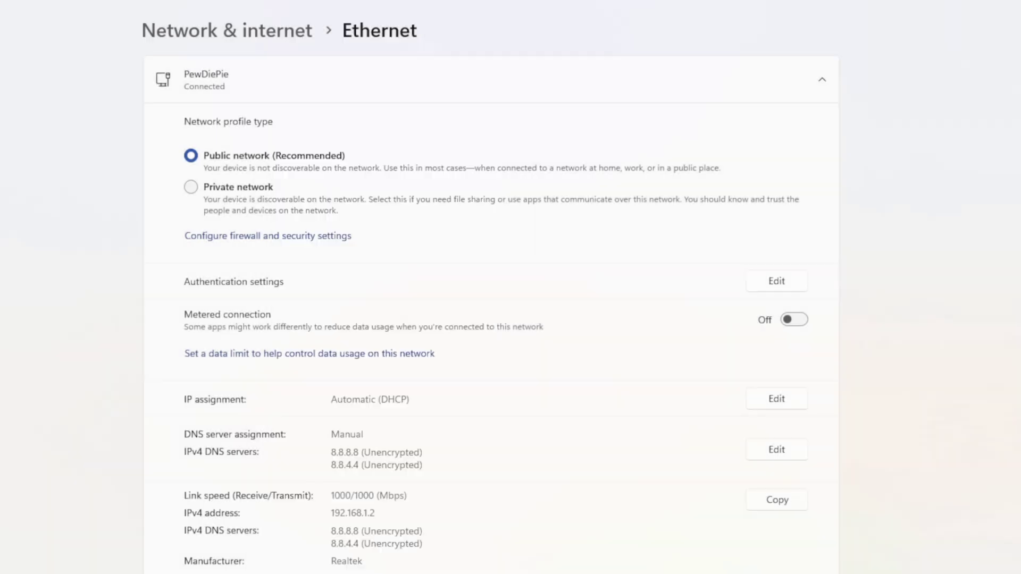
Go back, then via Wi-Fi and Manage known networks reach the first saved network's properties.
{"action": "key", "text": "alt+Left"}
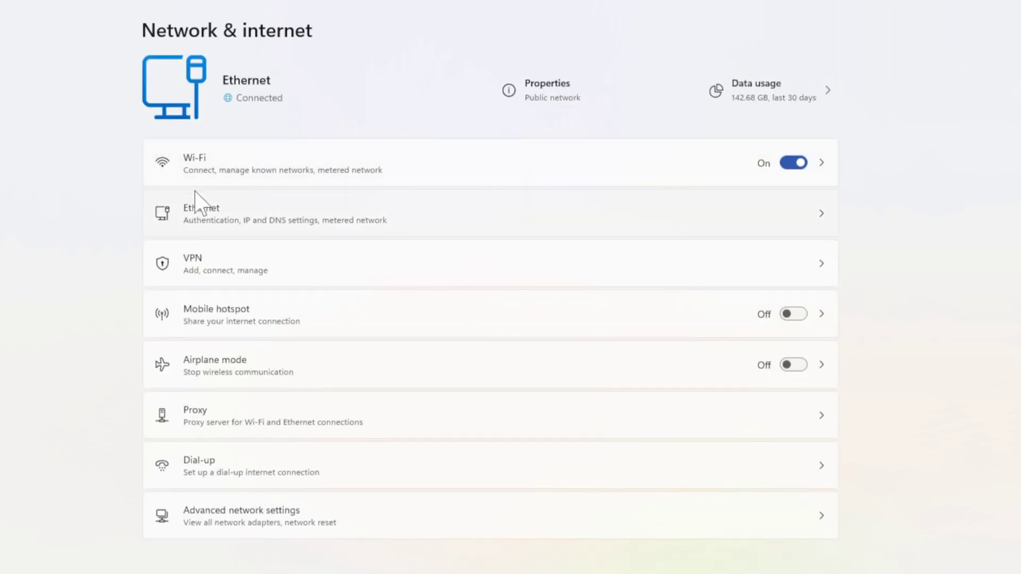
{"action": "left_click", "coordinate": [201, 170]}
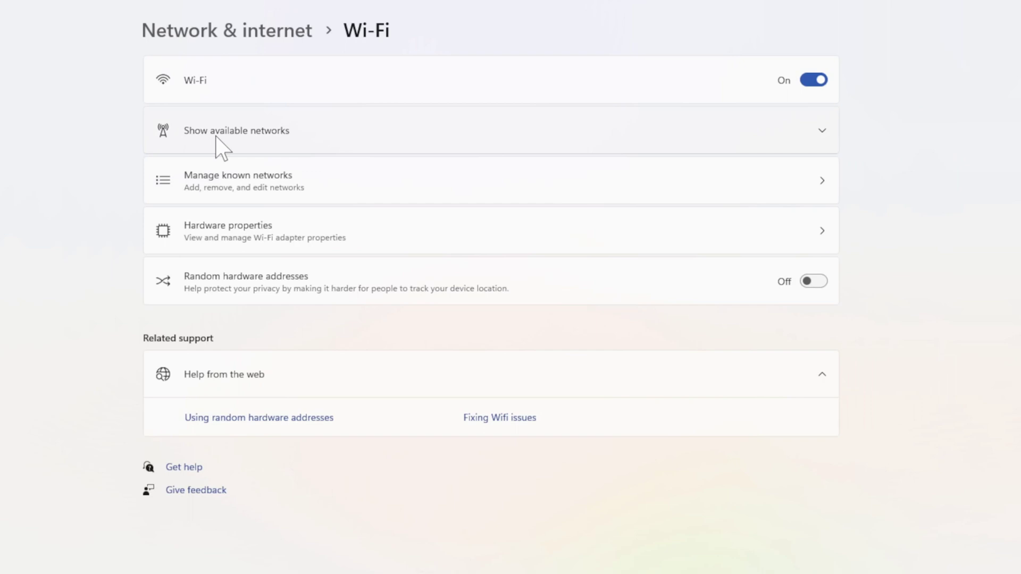
{"action": "left_click", "coordinate": [216, 135]}
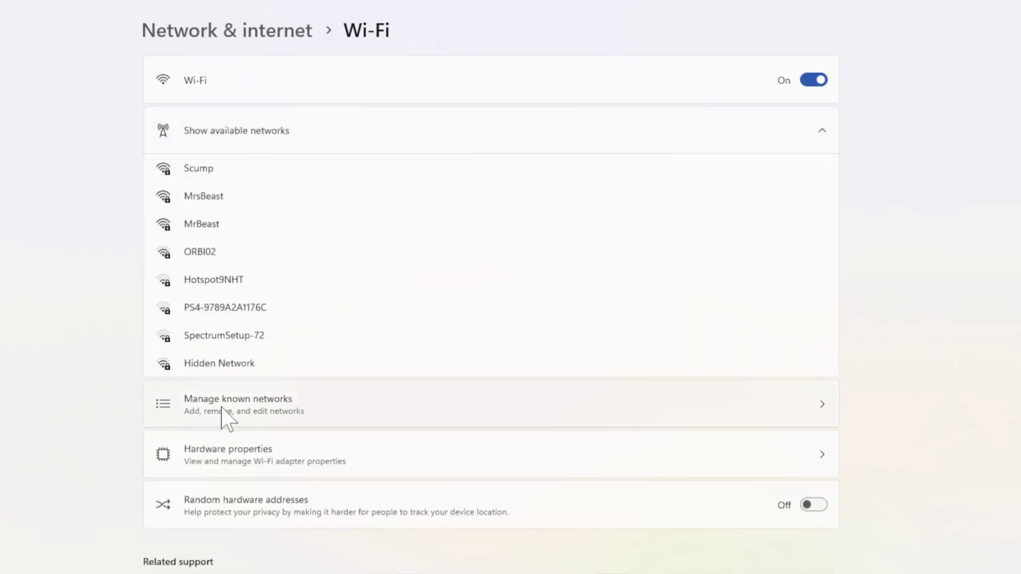
{"action": "left_click", "coordinate": [226, 411]}
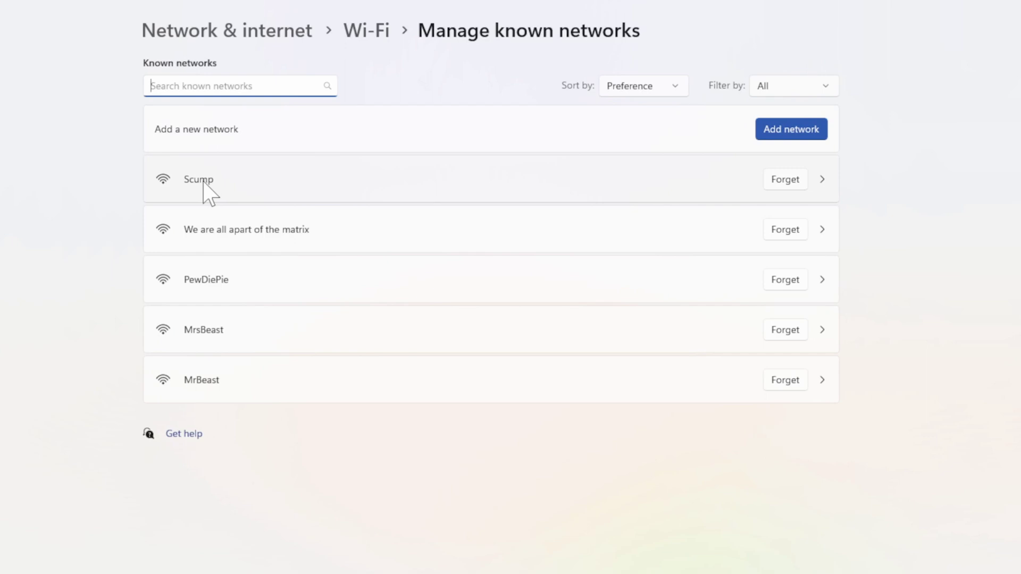
{"action": "left_click", "coordinate": [203, 182]}
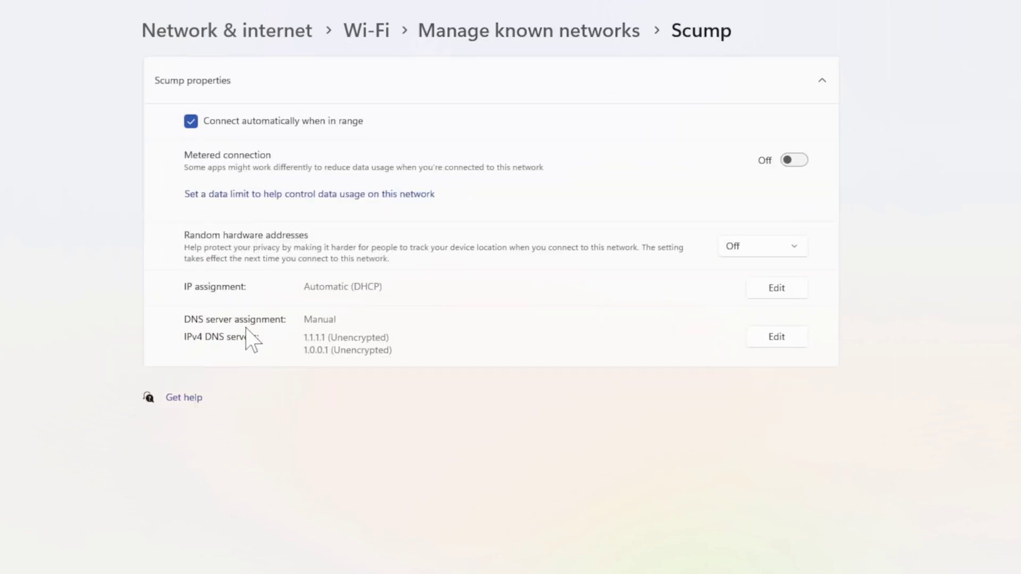
Review the Wi-Fi network's DNS assignment, keep Manual, and cancel without saving changes.
{"action": "left_click", "coordinate": [768, 338]}
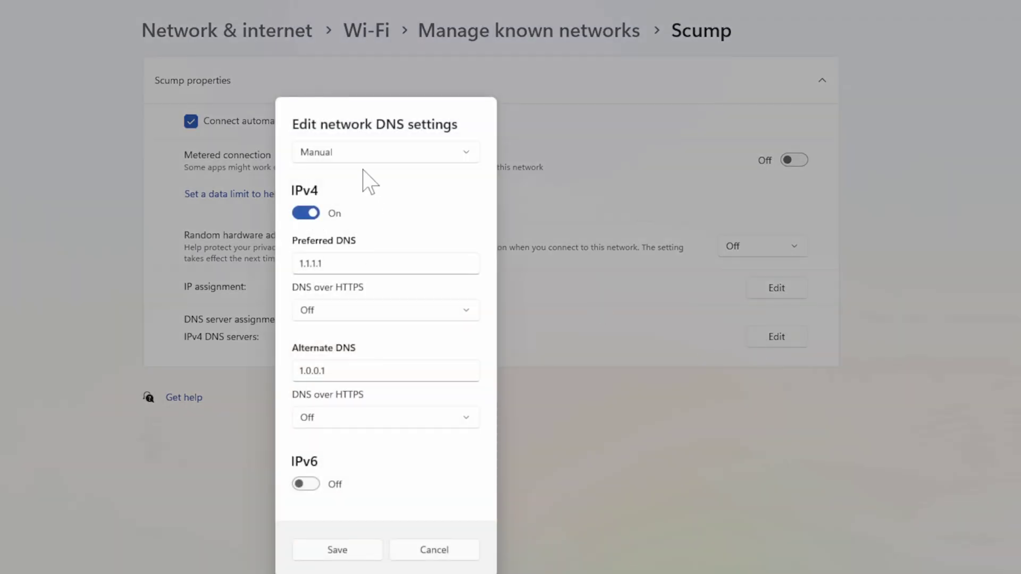
{"action": "left_click", "coordinate": [362, 156]}
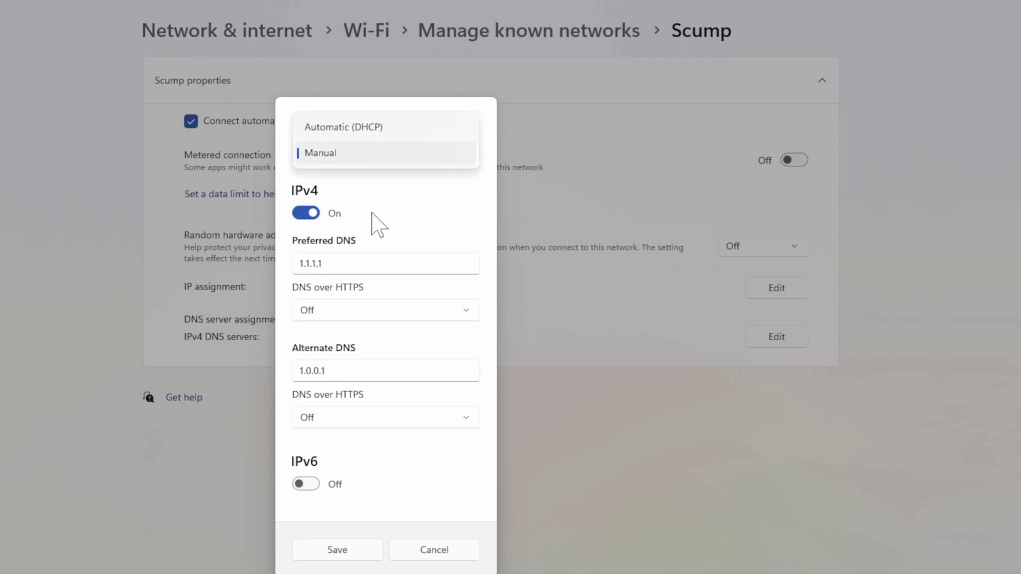
{"action": "left_click", "coordinate": [396, 219]}
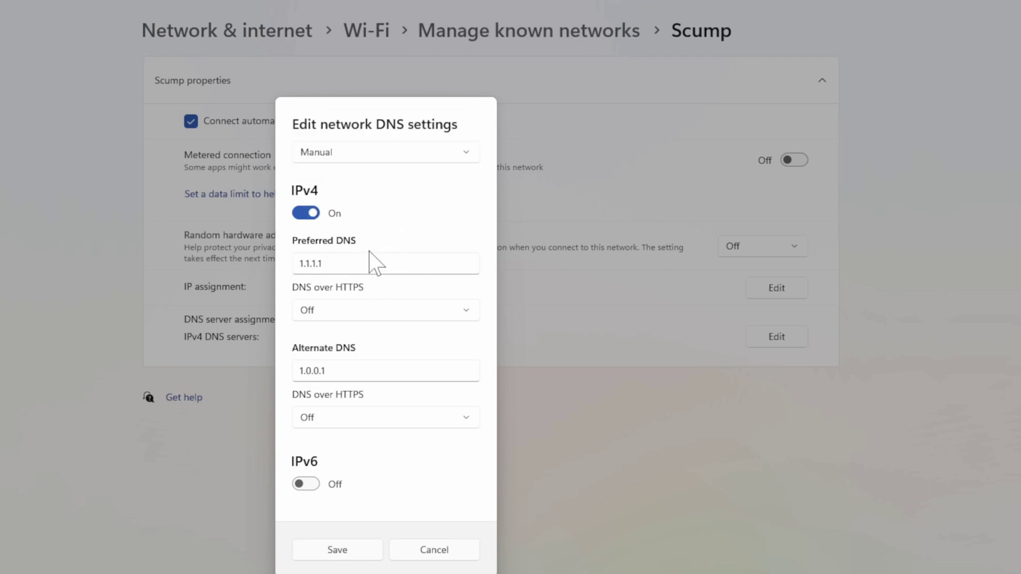
{"action": "left_click", "coordinate": [455, 551]}
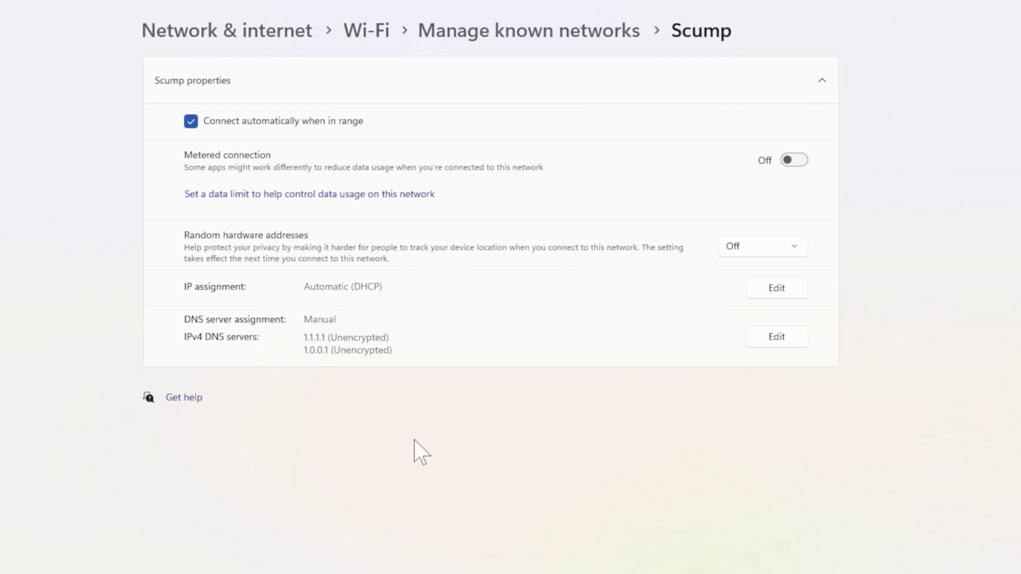
Navigate back through Manage known networks and Wi-Fi to the Network & internet overview.
{"action": "key", "text": "alt+Left"}
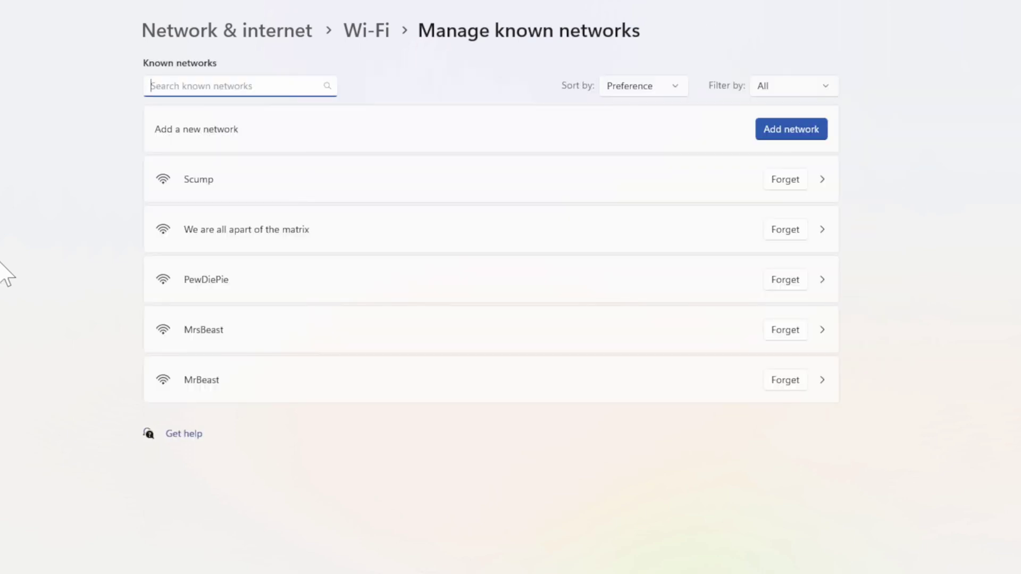
{"action": "key", "text": "alt+Left"}
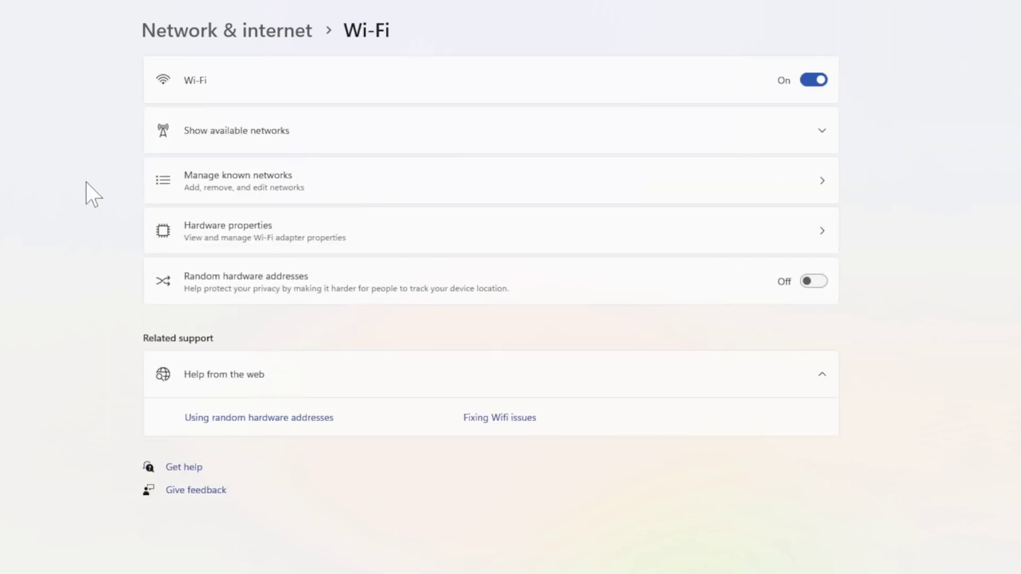
{"action": "key", "text": "alt+Left"}
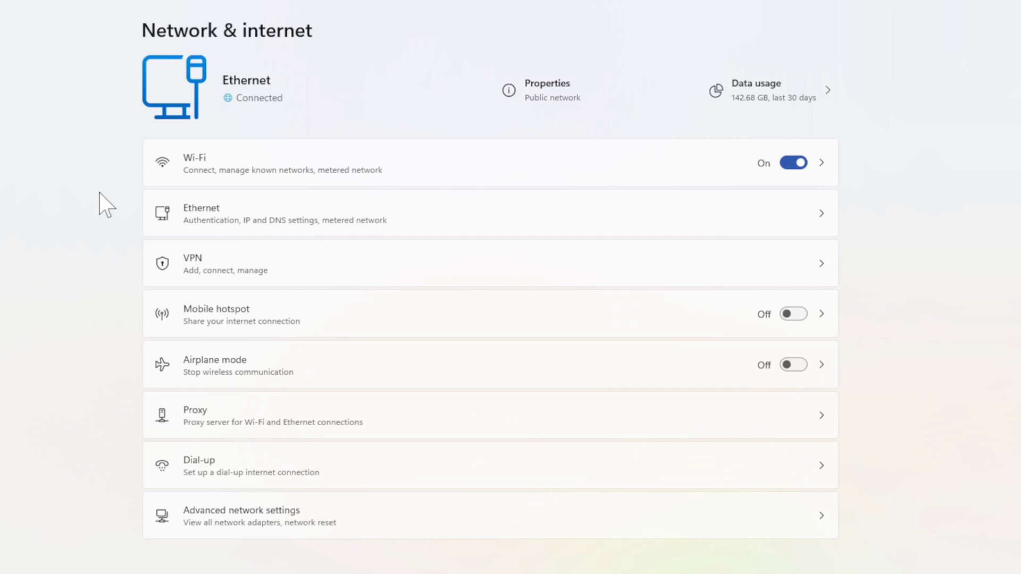